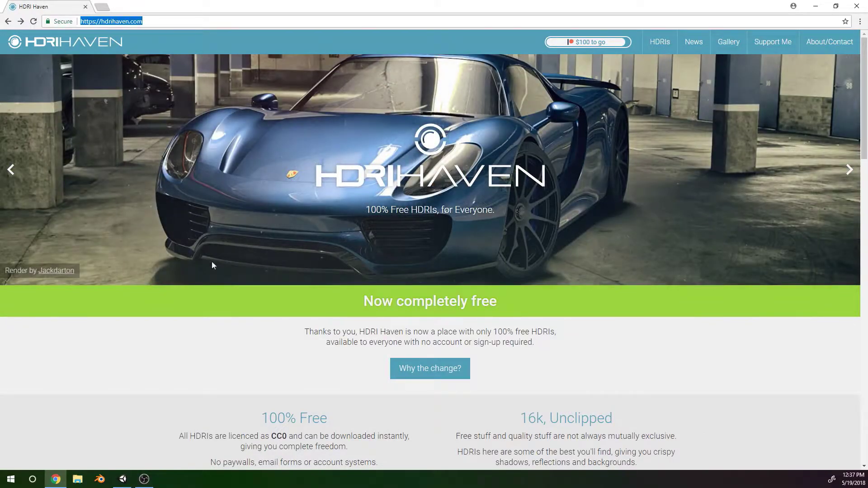
- Browse HDRI Haven's full HDRI library and open the Sunrise/Sunset category
click(259, 365)
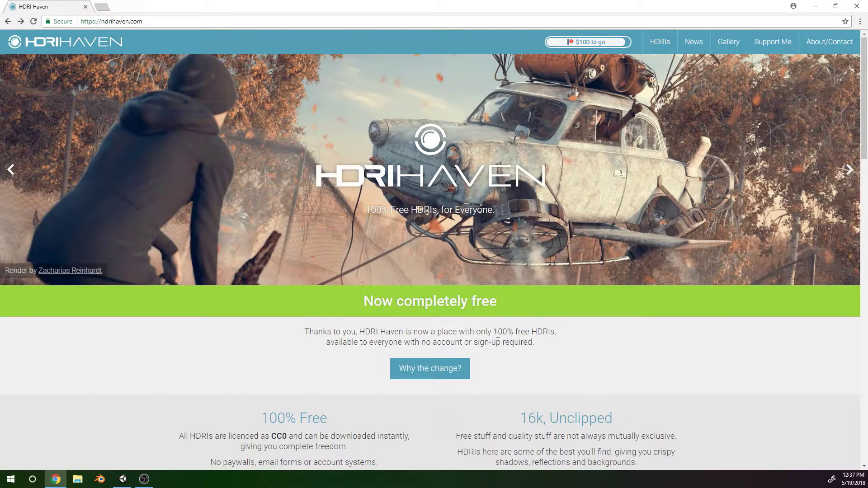
drag(495, 335, 556, 334)
click(592, 342)
click(661, 42)
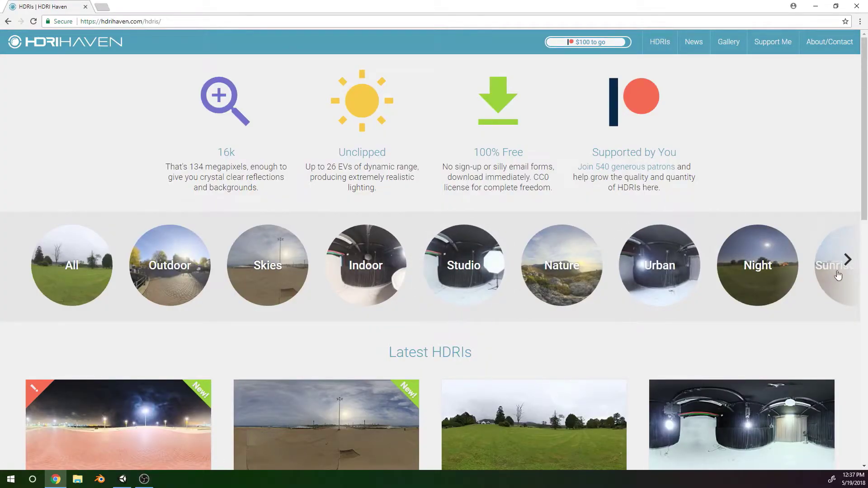
click(847, 260)
click(756, 268)
scroll(420, 326, down, 10)
scroll(420, 326, down, 5)
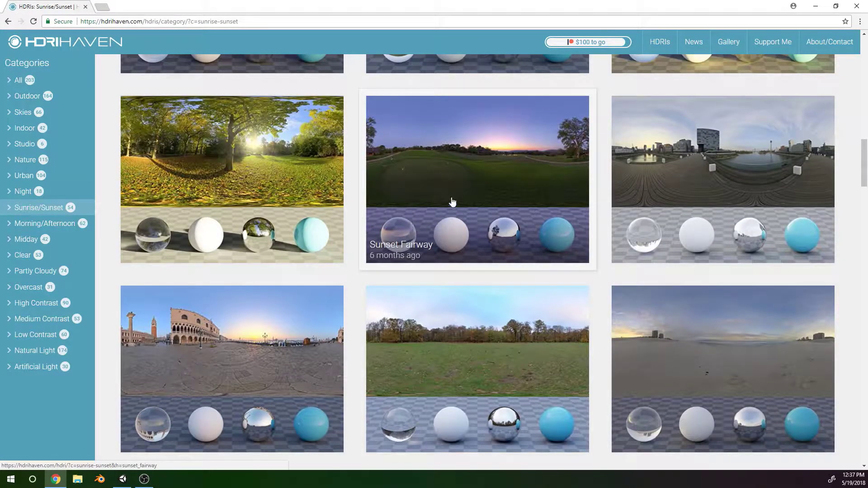
- Open the Sunset Fairway HDRI and download its 16384x8192 (16k) version
click(457, 185)
scroll(292, 338, down, 12)
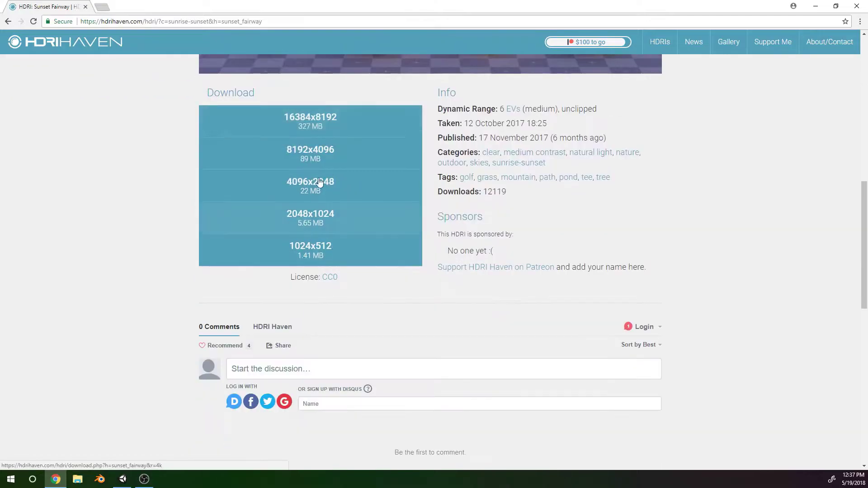
click(323, 125)
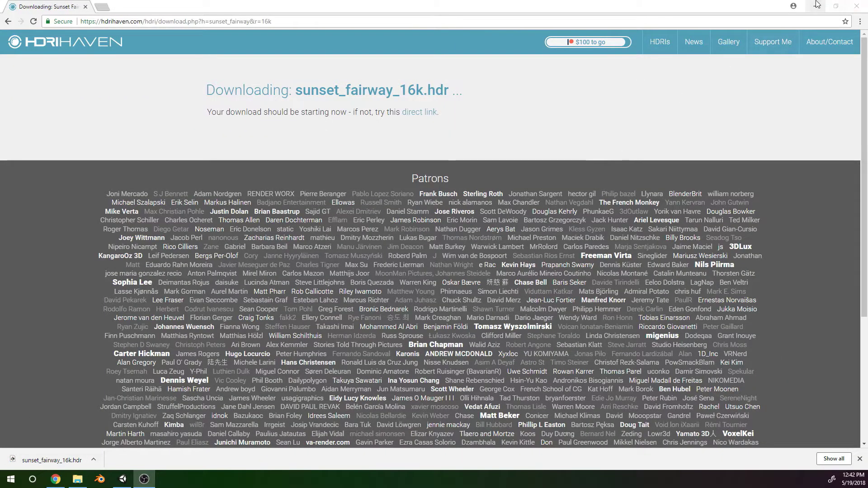
- Return to Unity and play-test the sniper scene, walking forward and aiming through the rifle scope
click(817, 6)
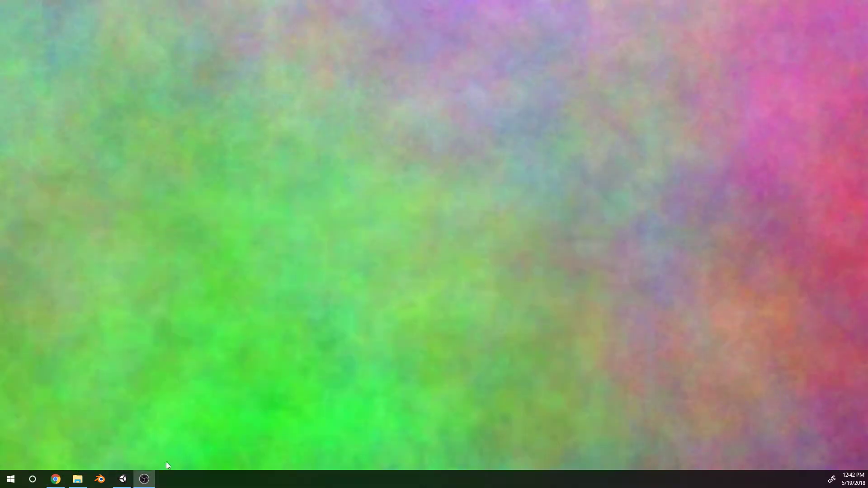
click(122, 478)
key(ctrl+p)
key(w)
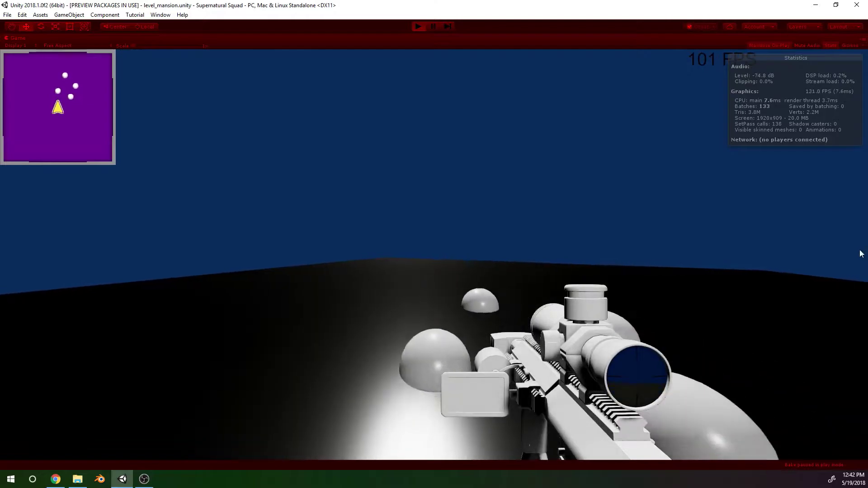
right_click(398, 246)
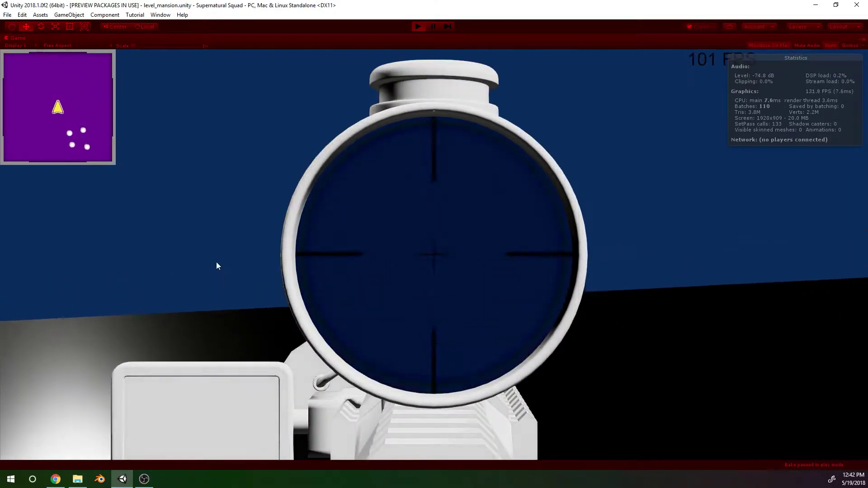
right_click(226, 262)
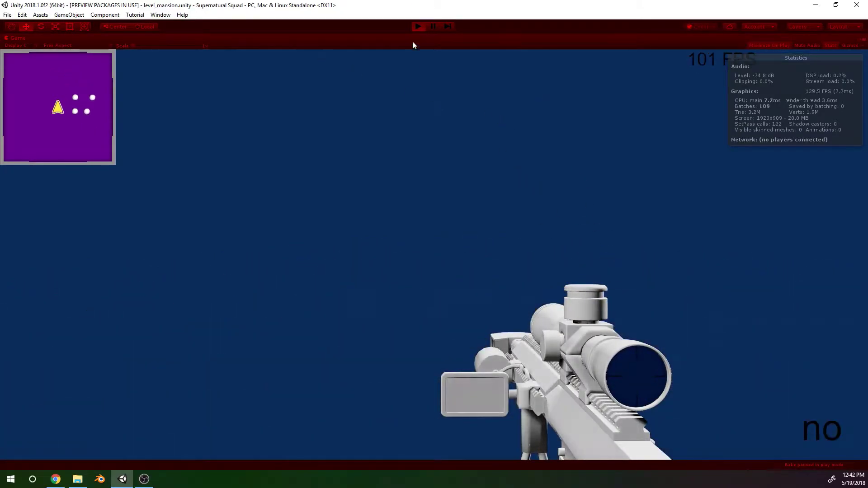
- Exit Play mode and select the sunset_fairway_16k texture in the TUTORIAL folder
click(418, 27)
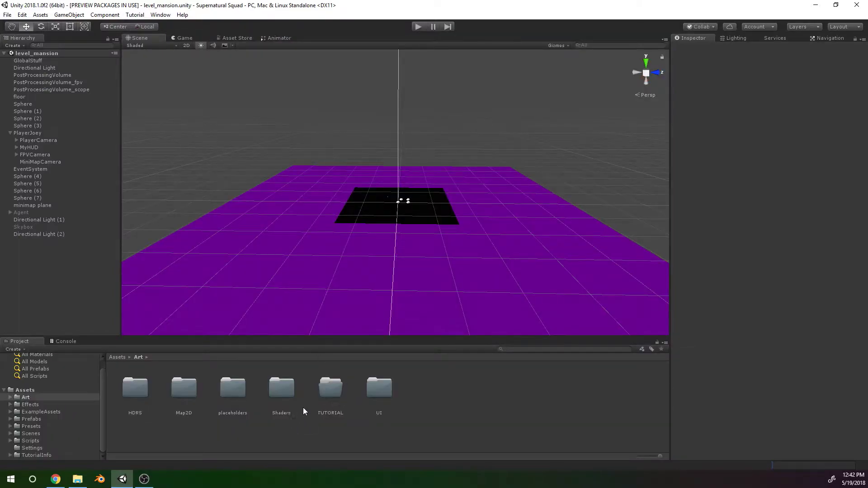
double_click(324, 392)
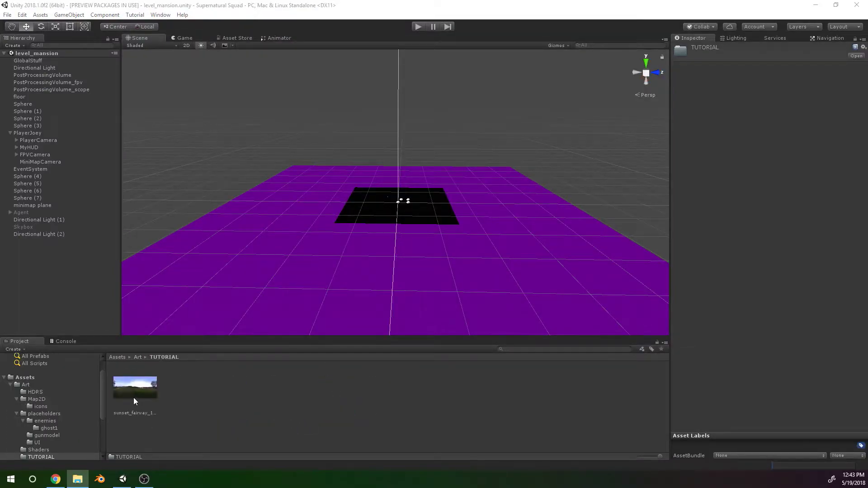
click(134, 397)
- Set its Texture Shape to Cube with Latitude-Longitude Layout (Cylindrical) mapping and apply
click(758, 80)
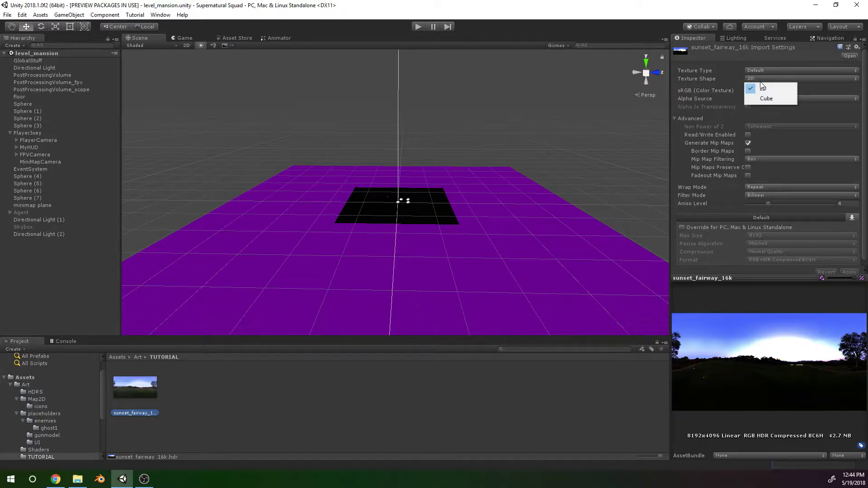
click(761, 98)
click(759, 91)
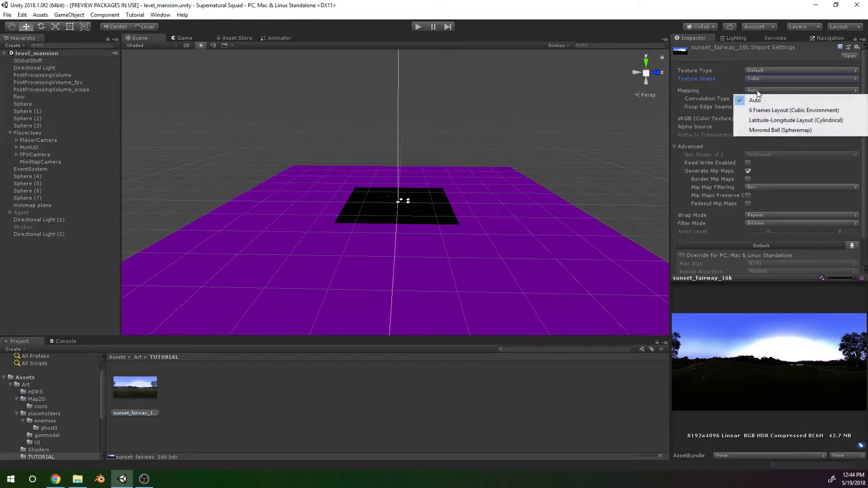
click(764, 121)
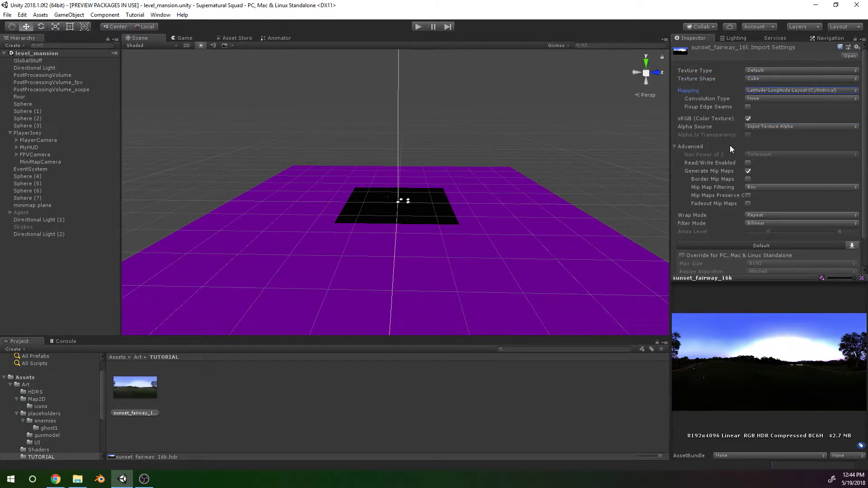
scroll(757, 235, down, 2)
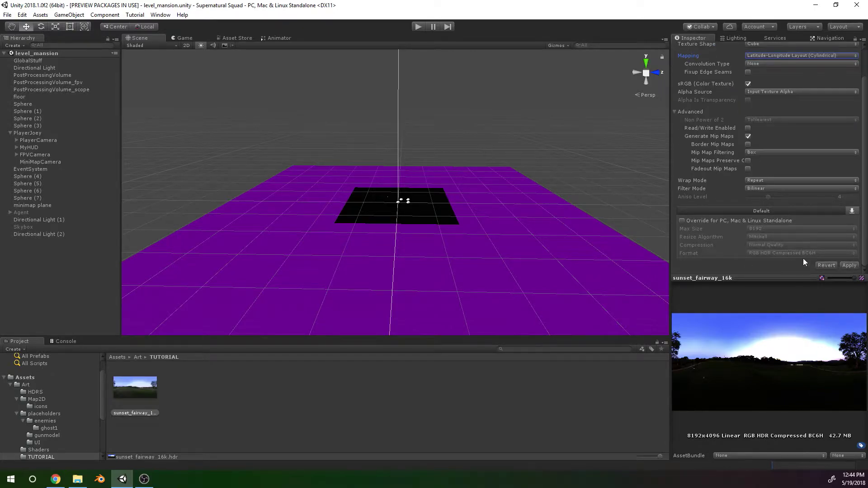
click(850, 266)
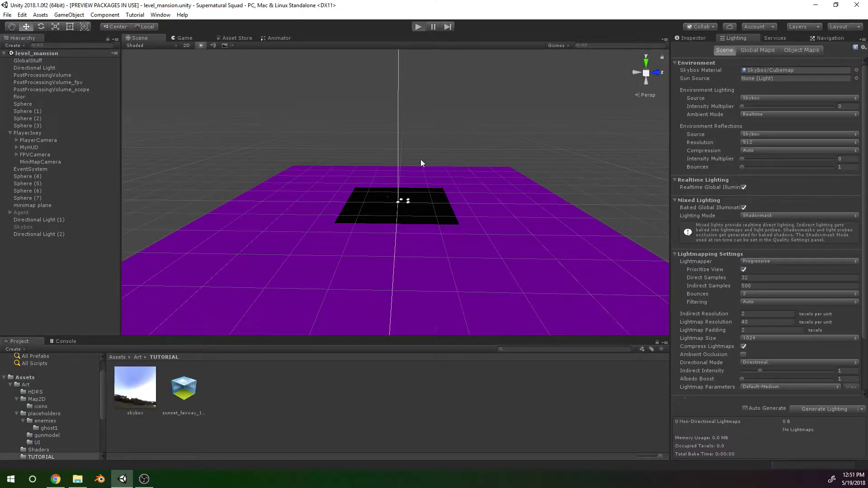
click(419, 26)
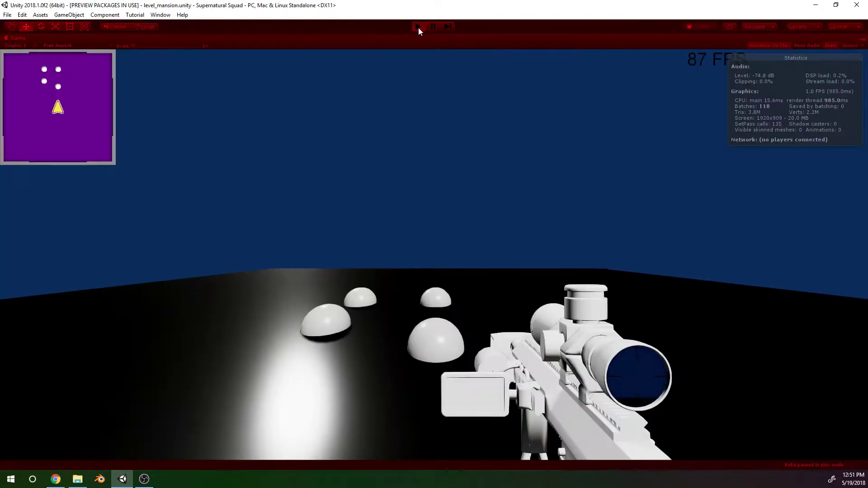
right_click(316, 78)
right_click(236, 66)
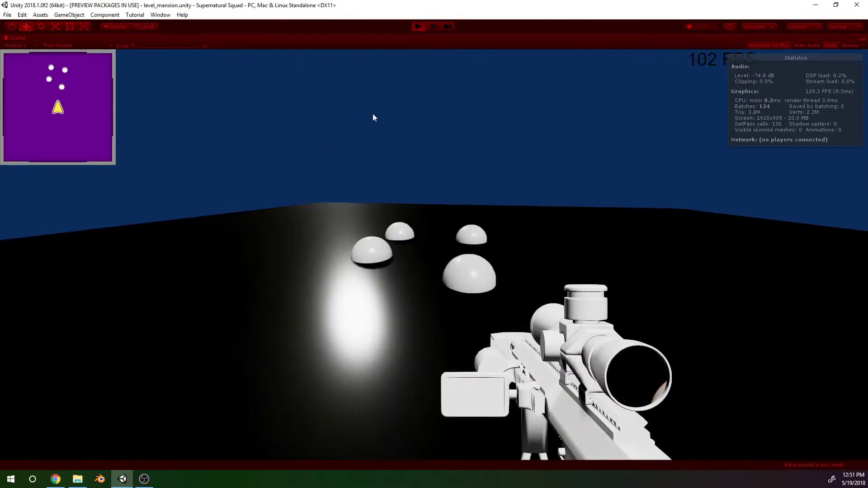
click(414, 26)
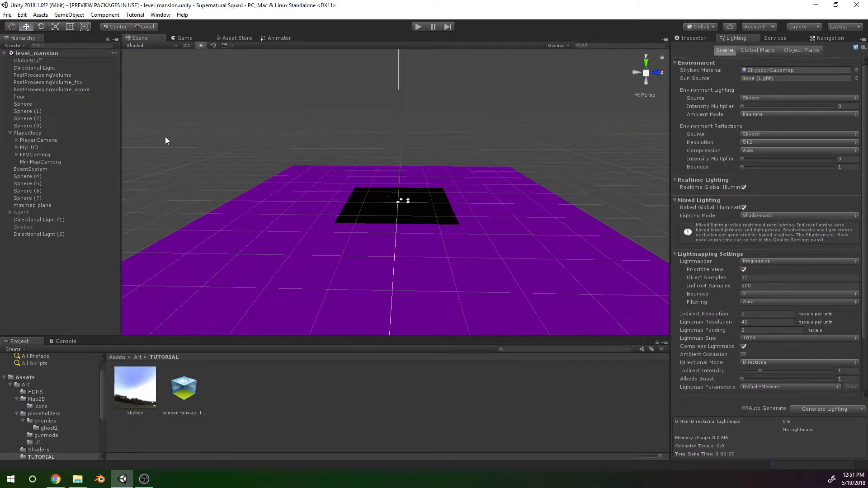
- Create an empty object in the scene and rename it 'sky'
right_click(52, 268)
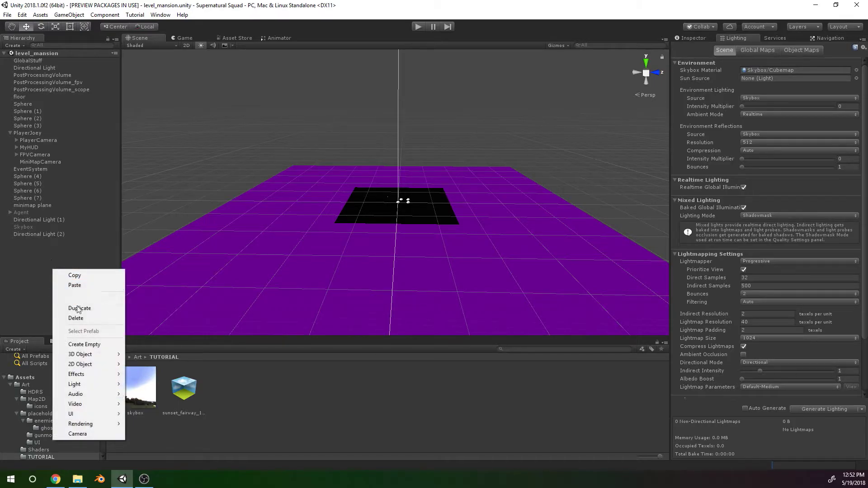
click(74, 346)
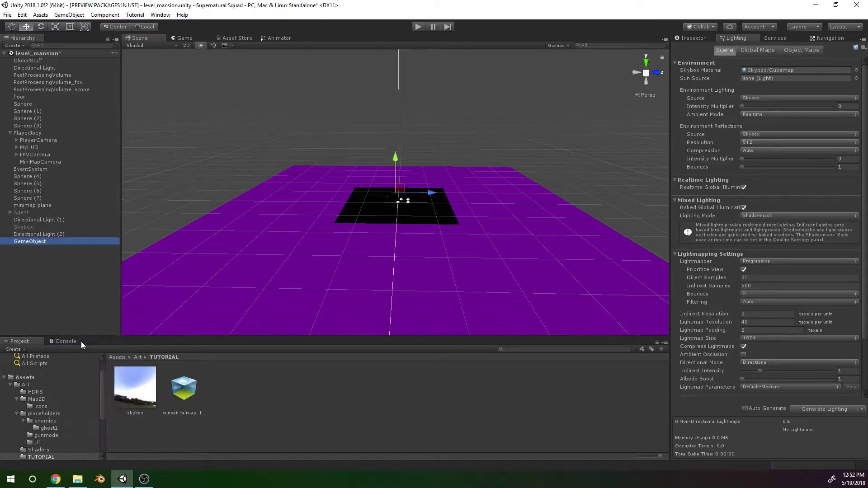
right_click(45, 243)
click(73, 272)
text(sky)
key(Return)
- Add a Volume component to 'sky' and create a new profile for it
click(692, 38)
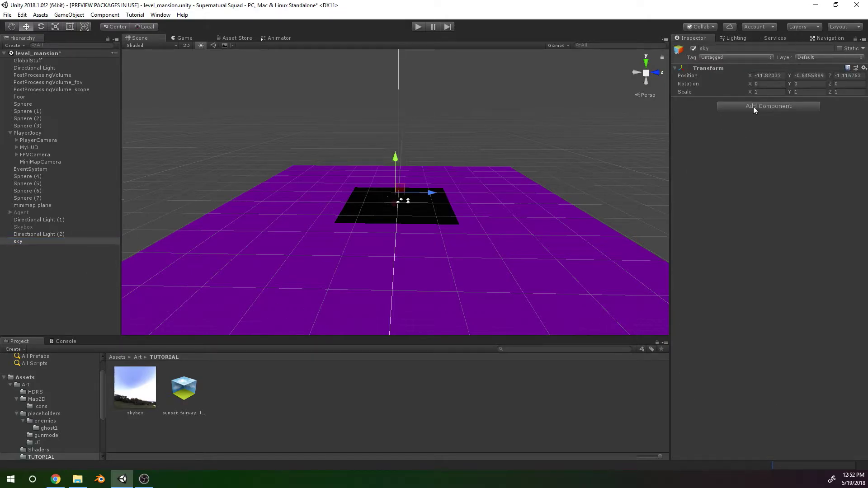
key(ctrl+shift+a)
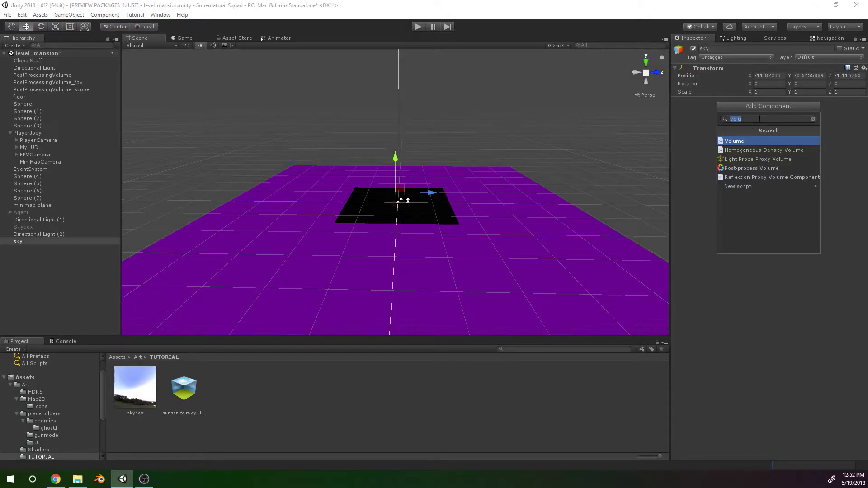
text(vo)
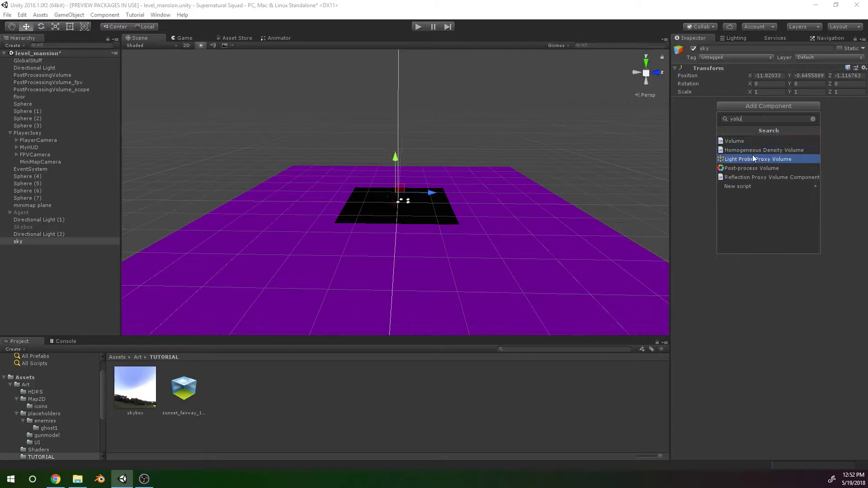
click(739, 140)
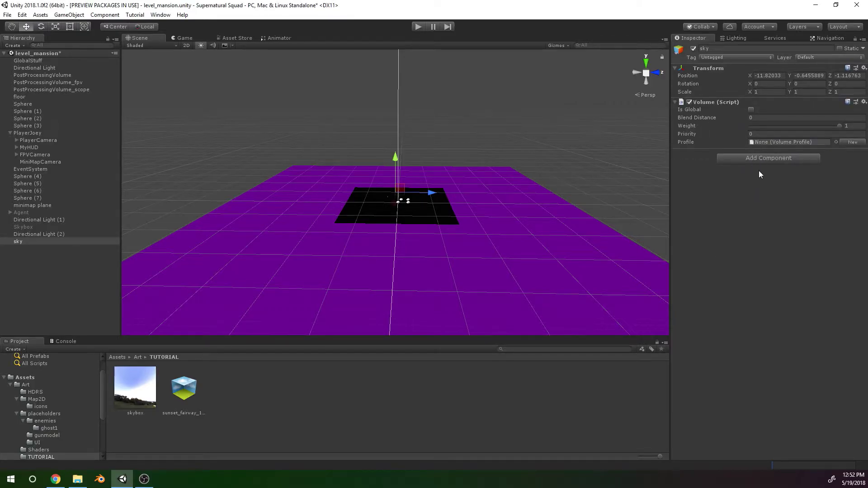
click(853, 142)
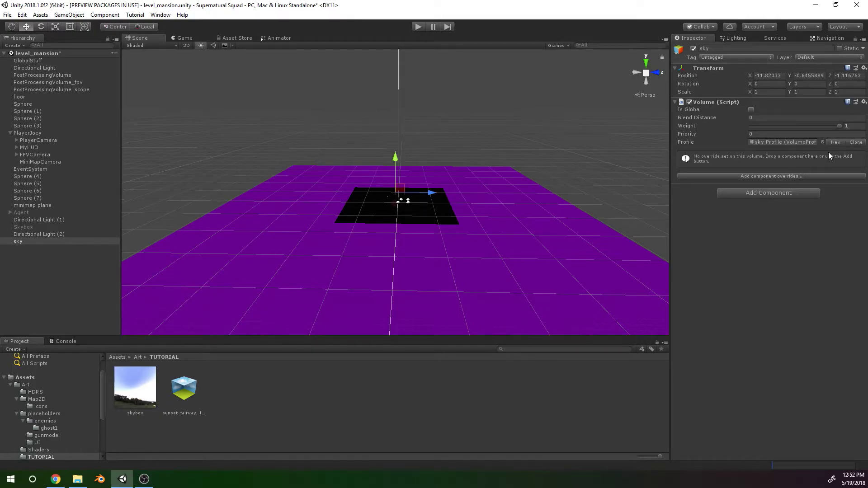
- Add an HDRI Sky override and assign the sunset_fairway cubemap as its Hdri Sky
click(780, 177)
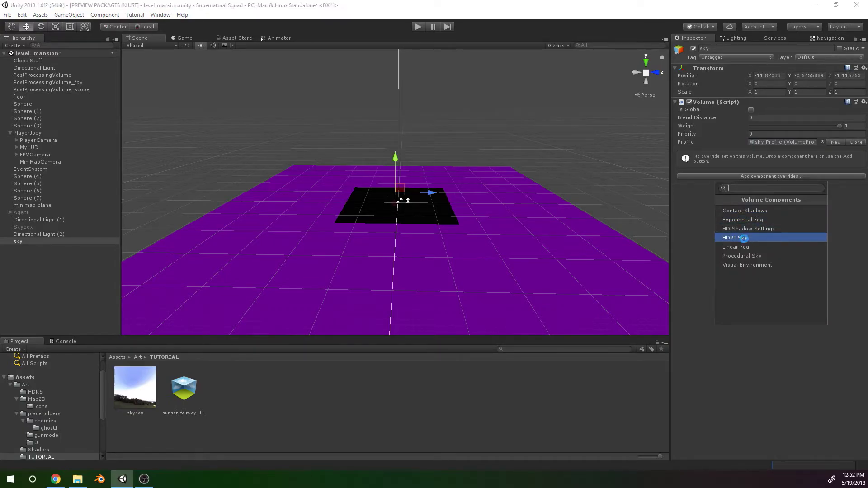
click(745, 239)
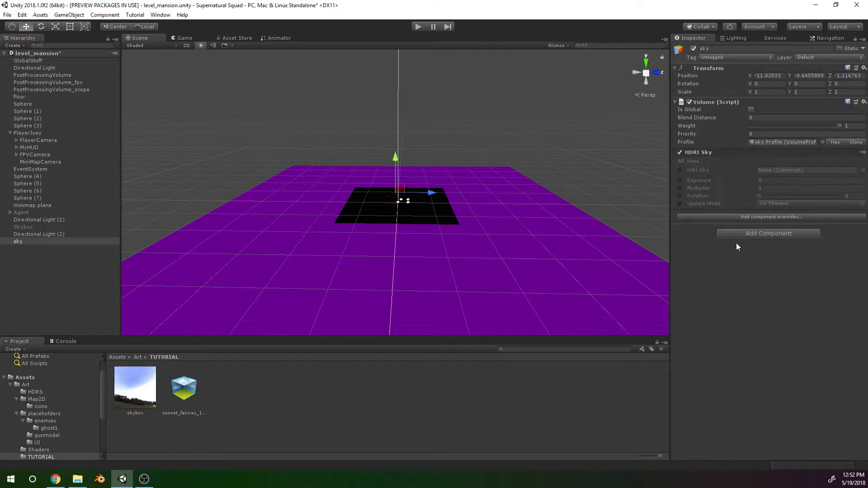
click(680, 170)
drag(187, 398, 790, 170)
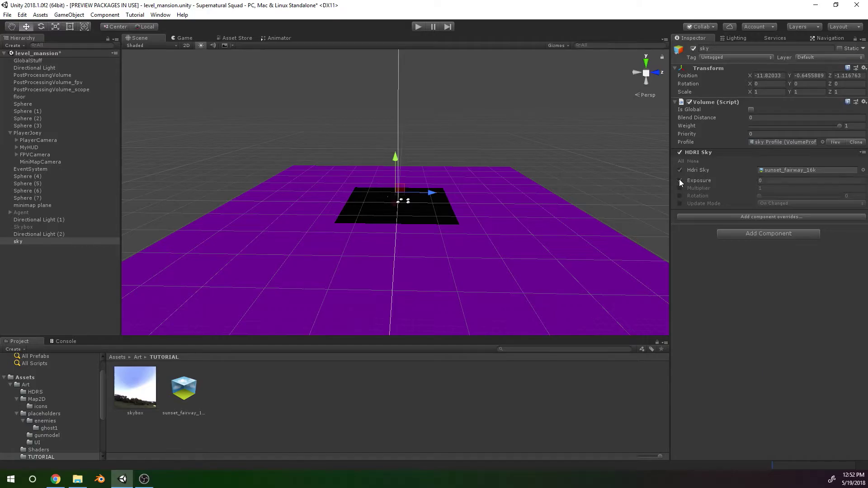
- Enable the HDRI Sky's Exposure and set it to 1
click(754, 180)
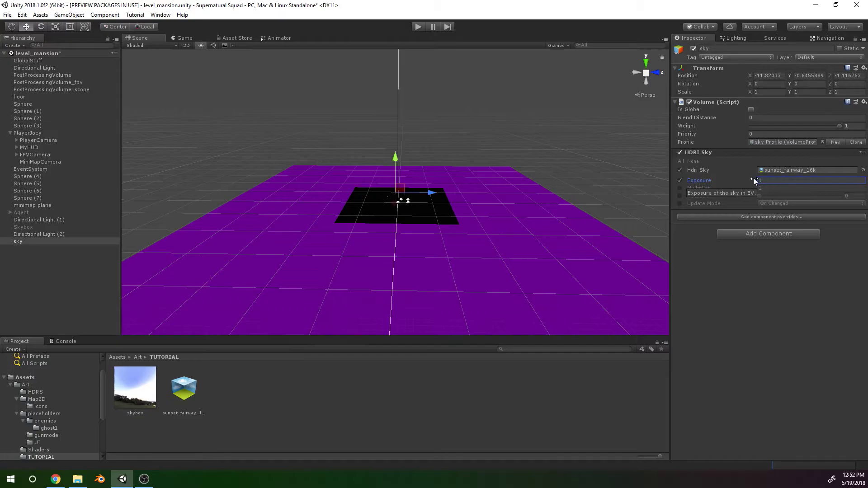
click(784, 277)
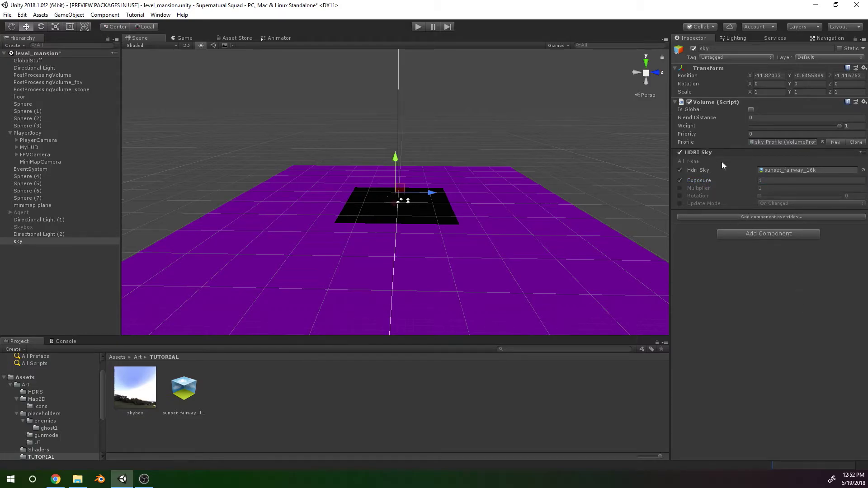
click(740, 217)
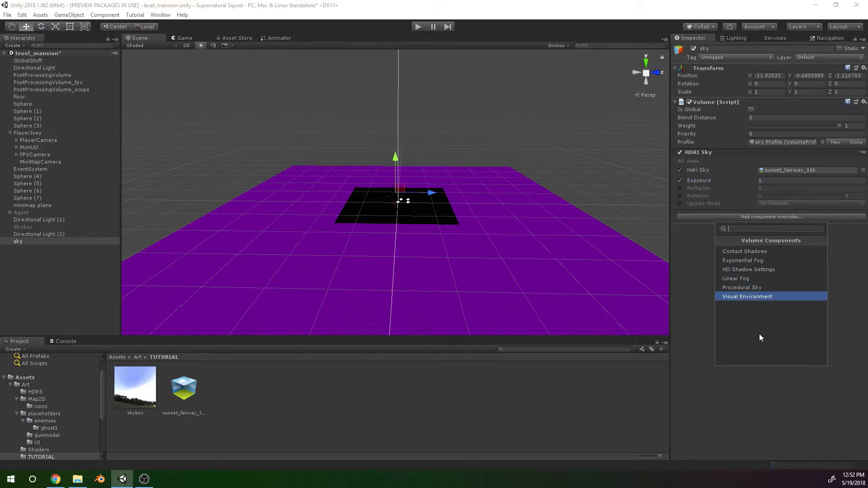
- Add a Visual Environment override and move it above HDRI Sky
click(741, 397)
click(766, 217)
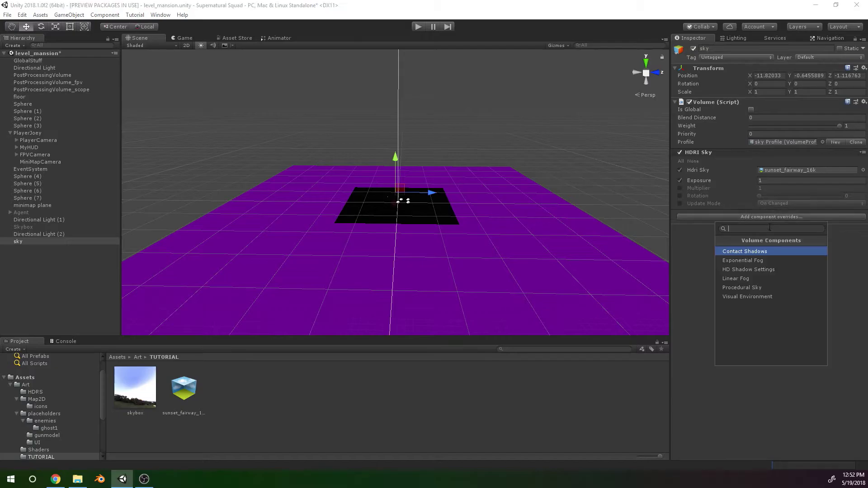
click(765, 300)
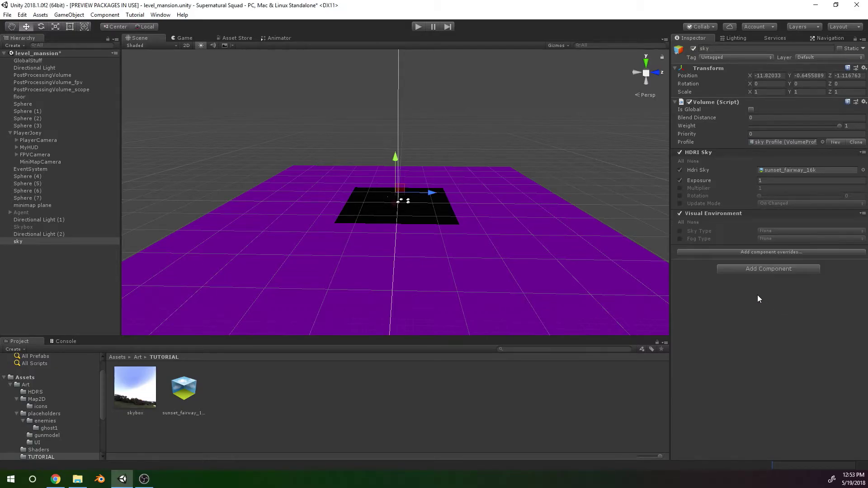
click(711, 215)
click(863, 213)
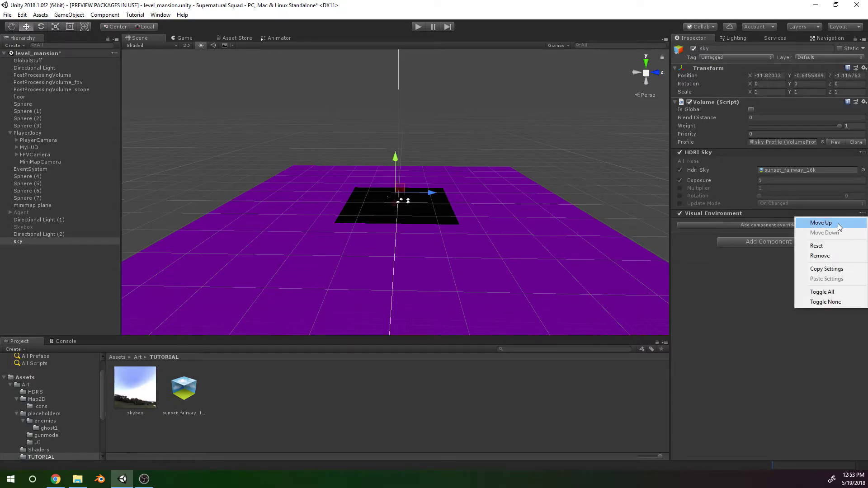
click(836, 223)
- Enable Visual Environment's Sky Type and set it to HDRISky
click(707, 155)
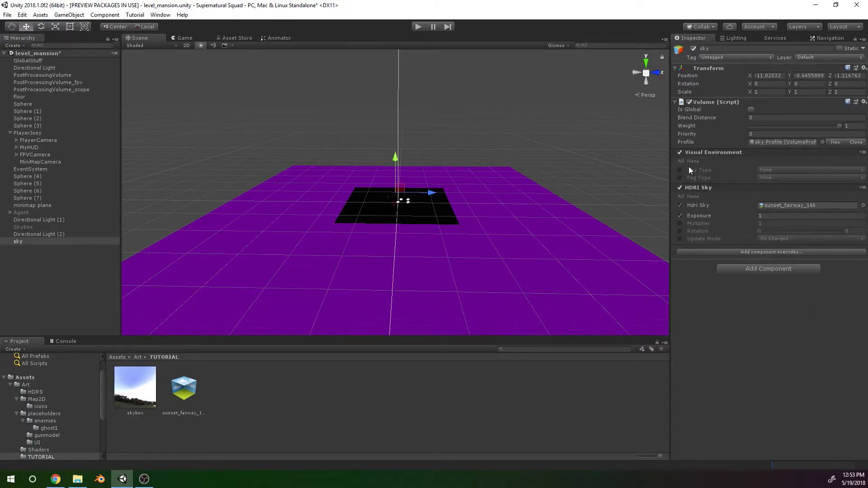
click(679, 170)
click(777, 170)
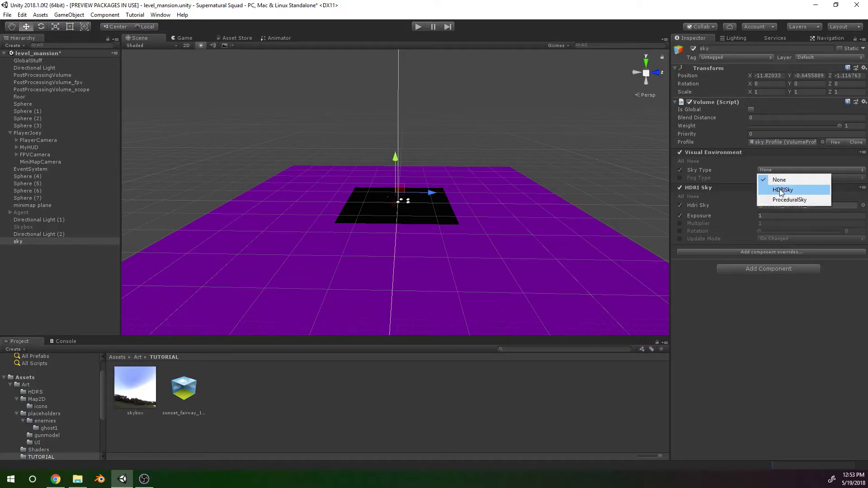
click(780, 190)
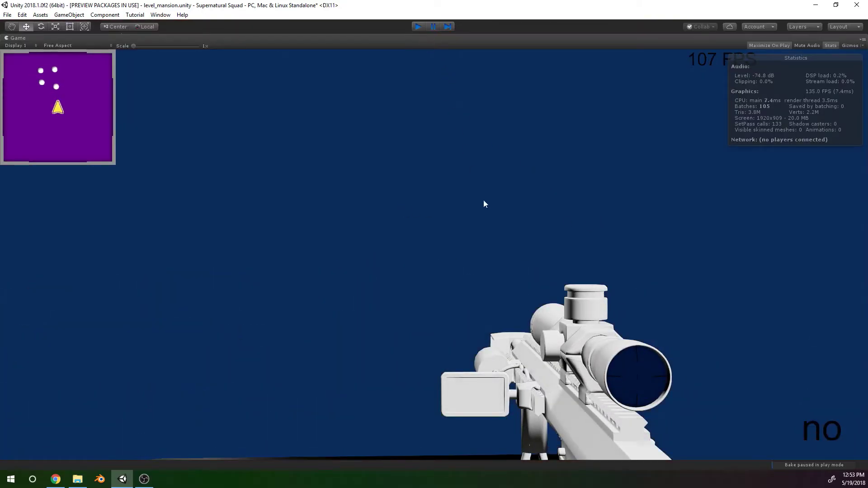
- Stop the game, tick Is Global on the sky Volume, and run it again
key(ctrl+p)
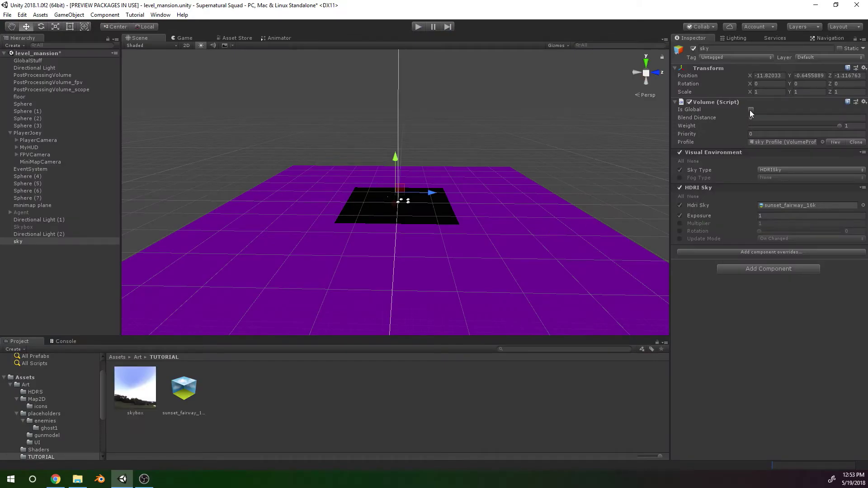
click(750, 110)
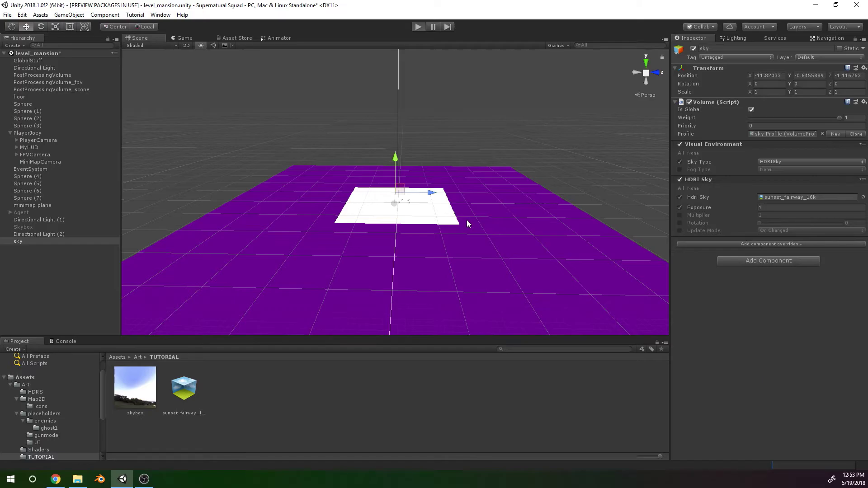
key(ctrl+p)
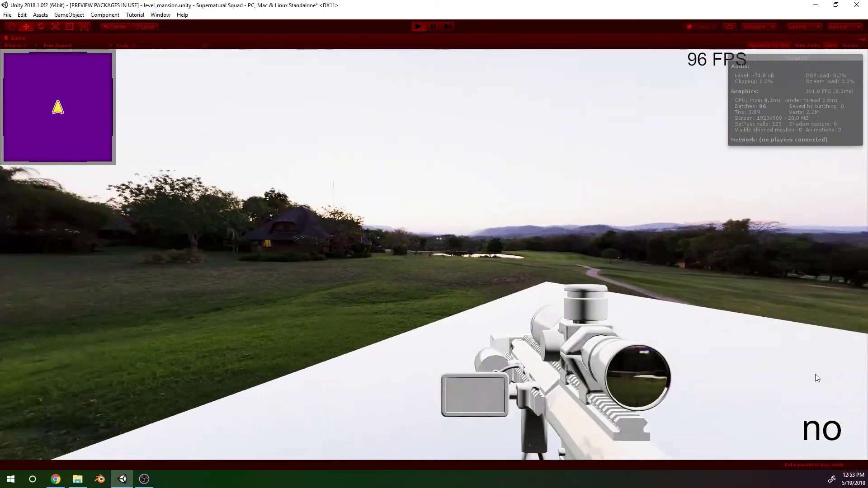
right_click(808, 366)
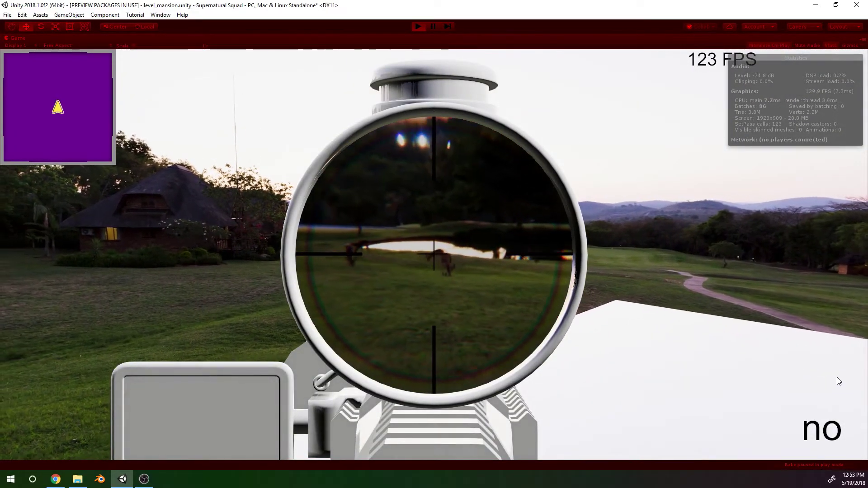
right_click(811, 375)
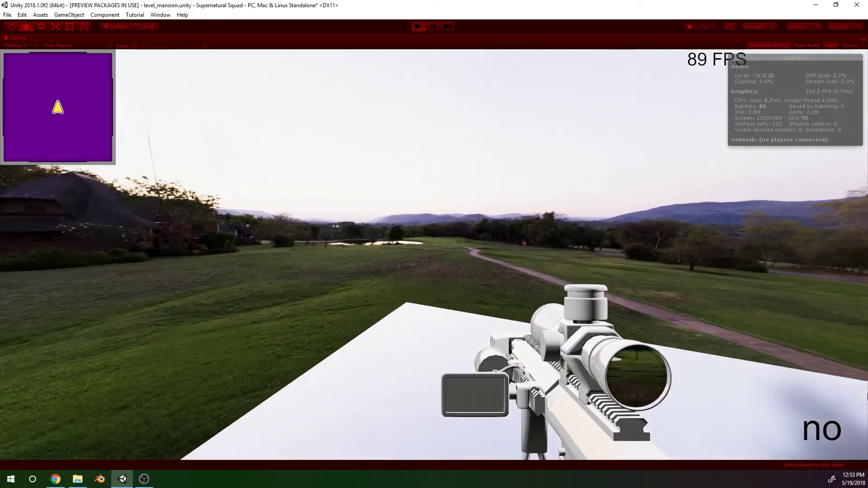